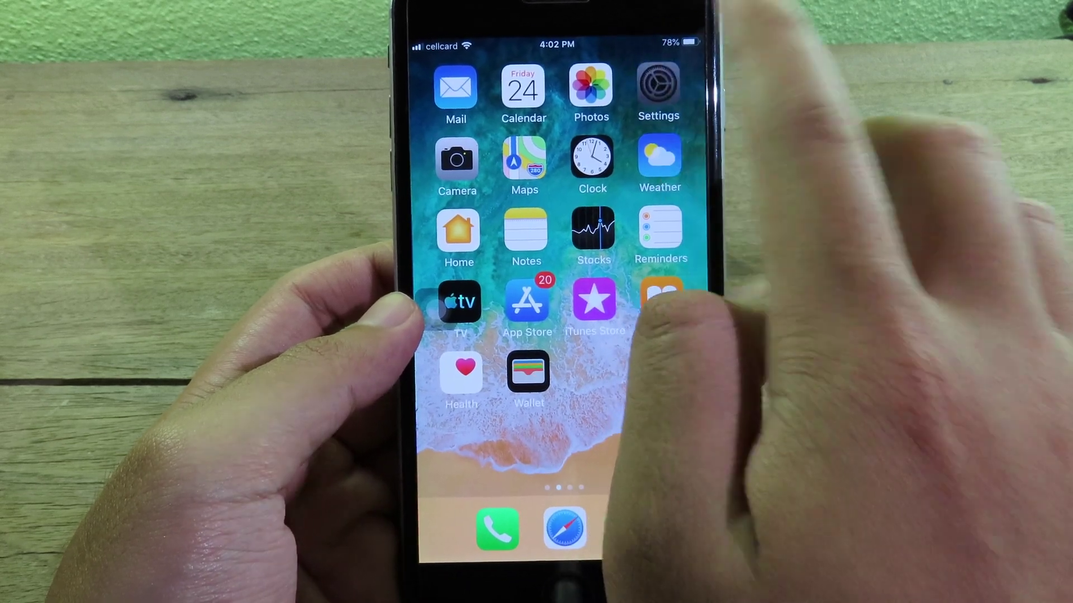
Check General > About in Settings for iPhone 6 Plus on iOS 12.4.8, then go home
{"action": "left_click", "coordinate": [672, 94]}
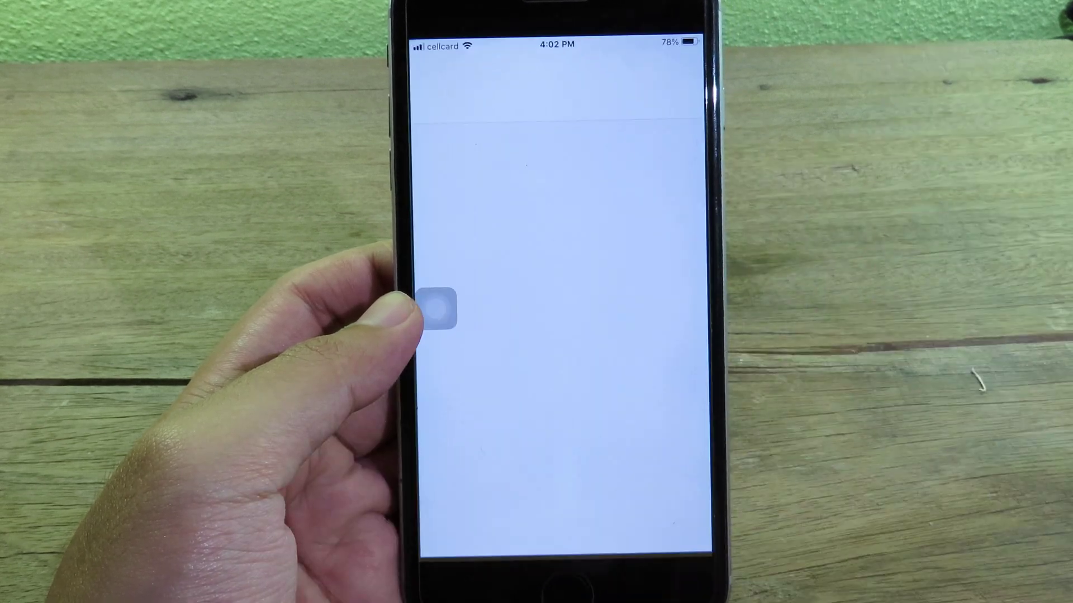
{"action": "scroll", "coordinate": [586, 252], "scroll_direction": "down", "scroll_amount": 3}
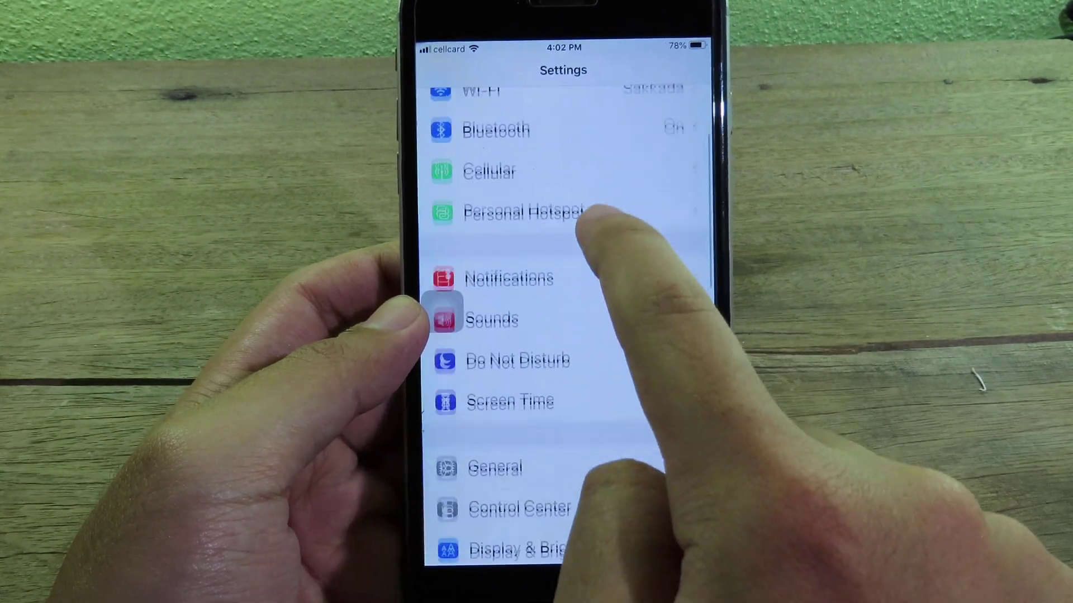
{"action": "left_click", "coordinate": [512, 455]}
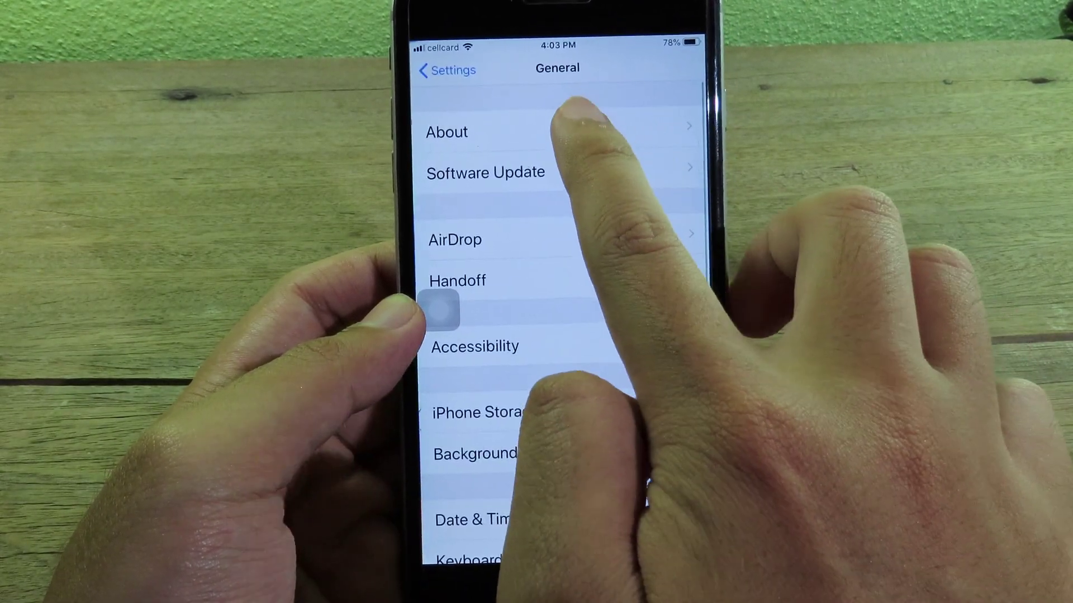
{"action": "left_click", "coordinate": [587, 132]}
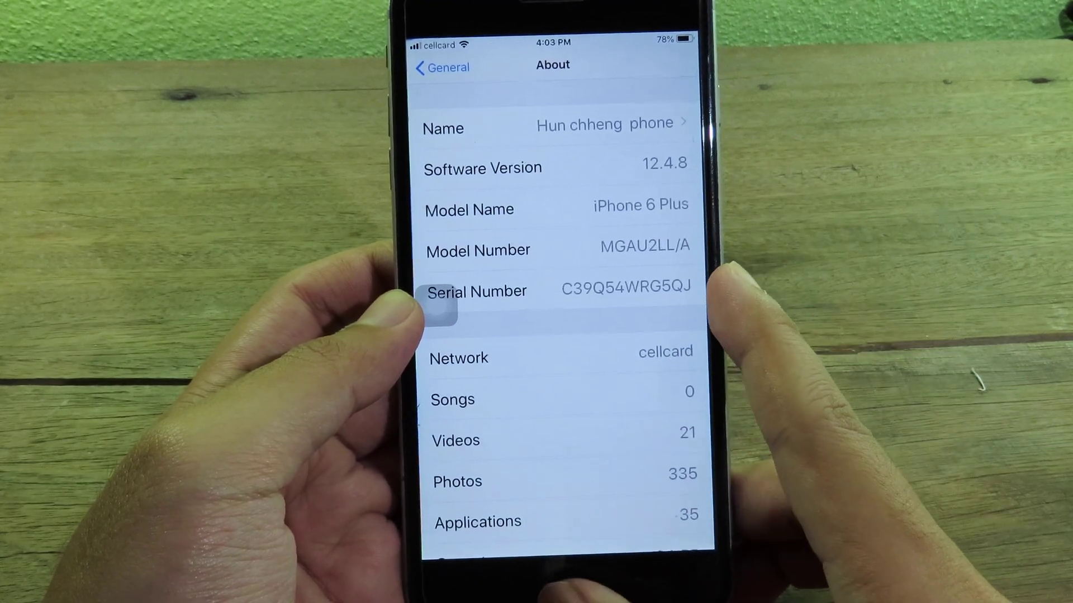
{"action": "key", "text": "super"}
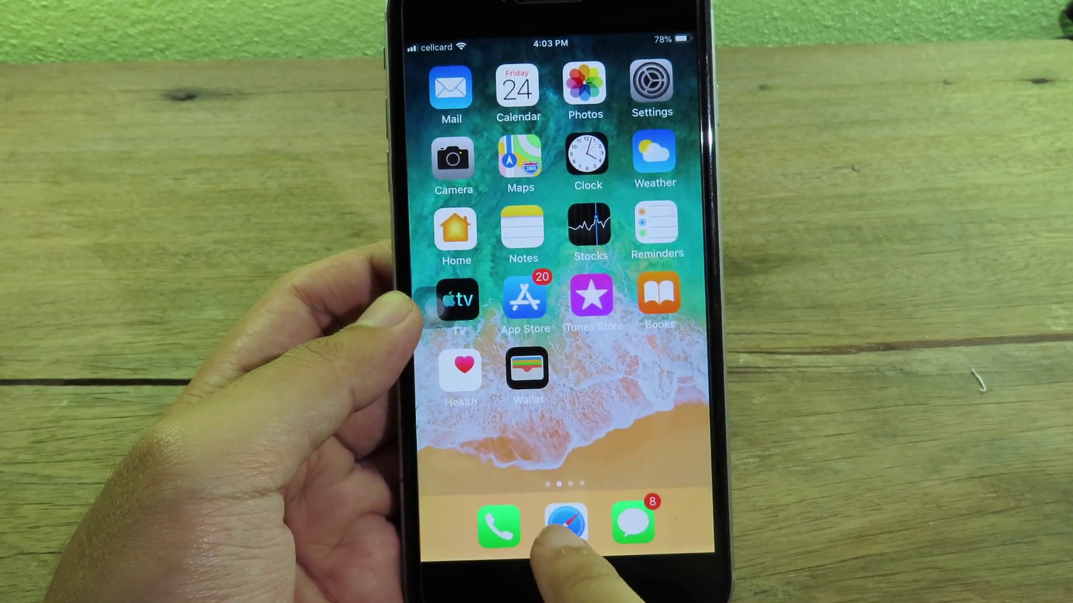
From the iphonecake.com tab, reach the AppCake iOS App page and confirm installing AppCake
{"action": "left_click", "coordinate": [568, 521]}
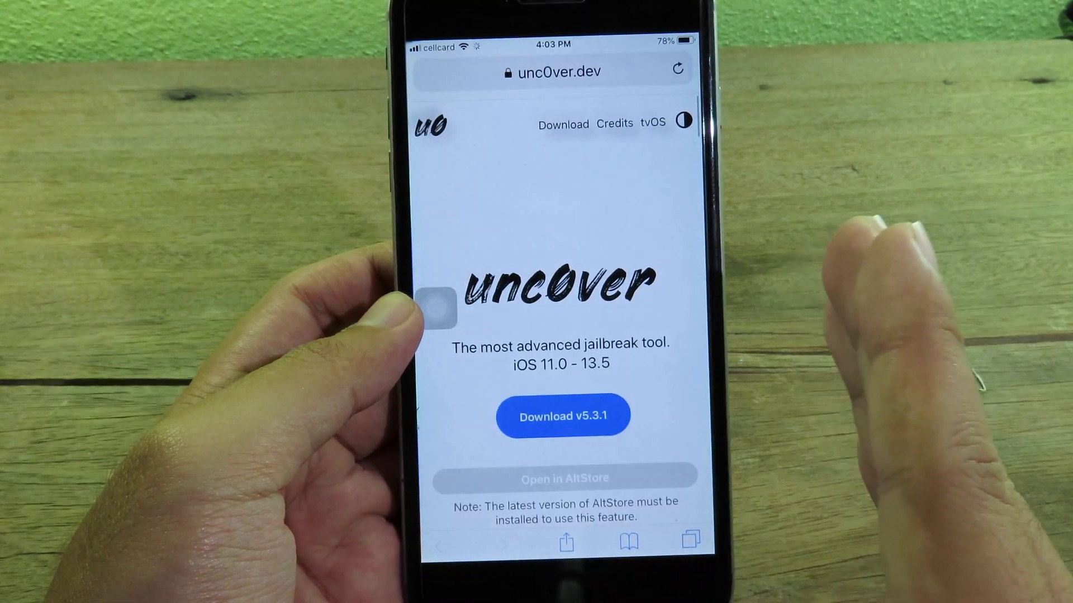
{"action": "scroll", "coordinate": [553, 402], "scroll_direction": "down", "scroll_amount": 2}
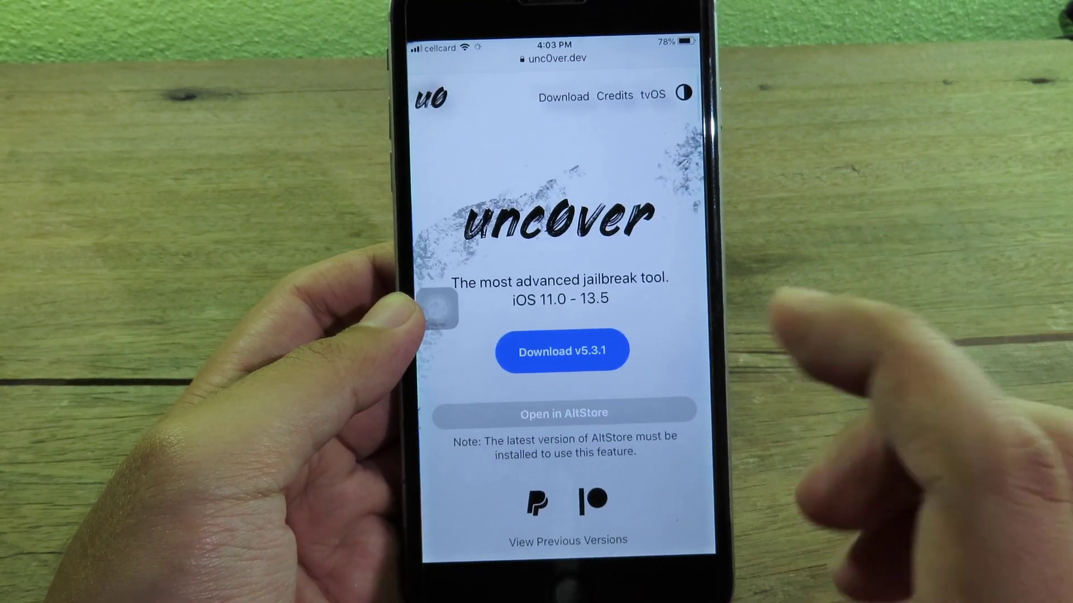
{"action": "left_click", "coordinate": [617, 549]}
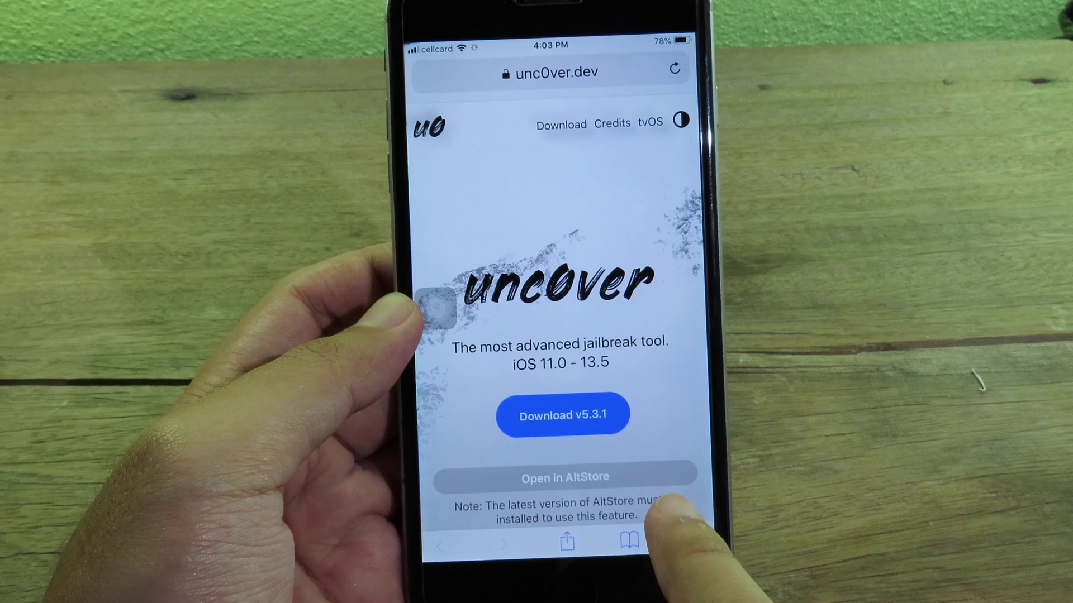
{"action": "left_click", "coordinate": [569, 406]}
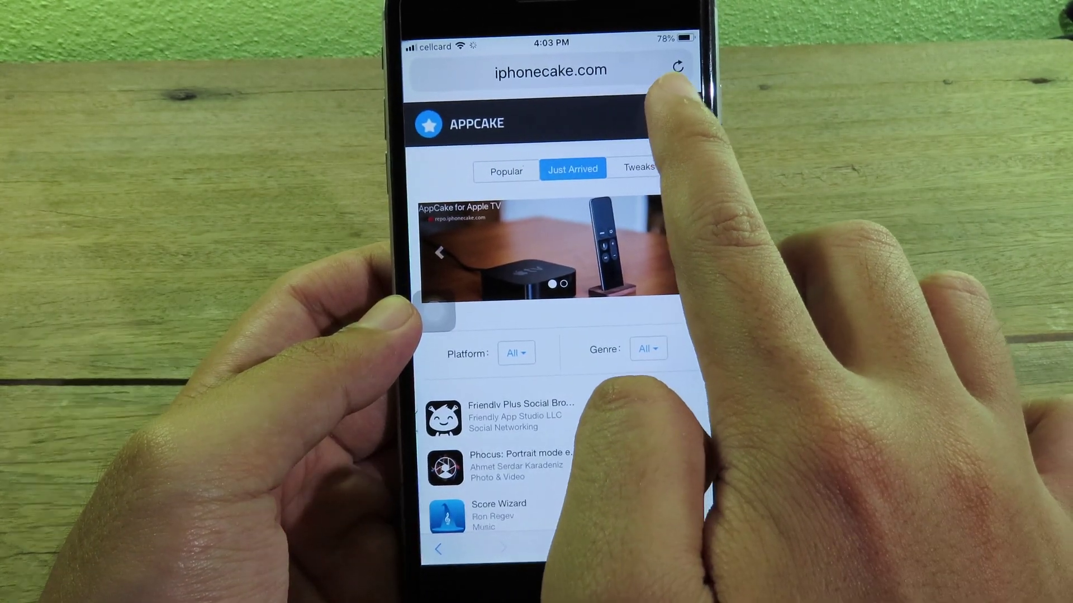
{"action": "left_click", "coordinate": [668, 124]}
{"action": "left_click", "coordinate": [473, 293]}
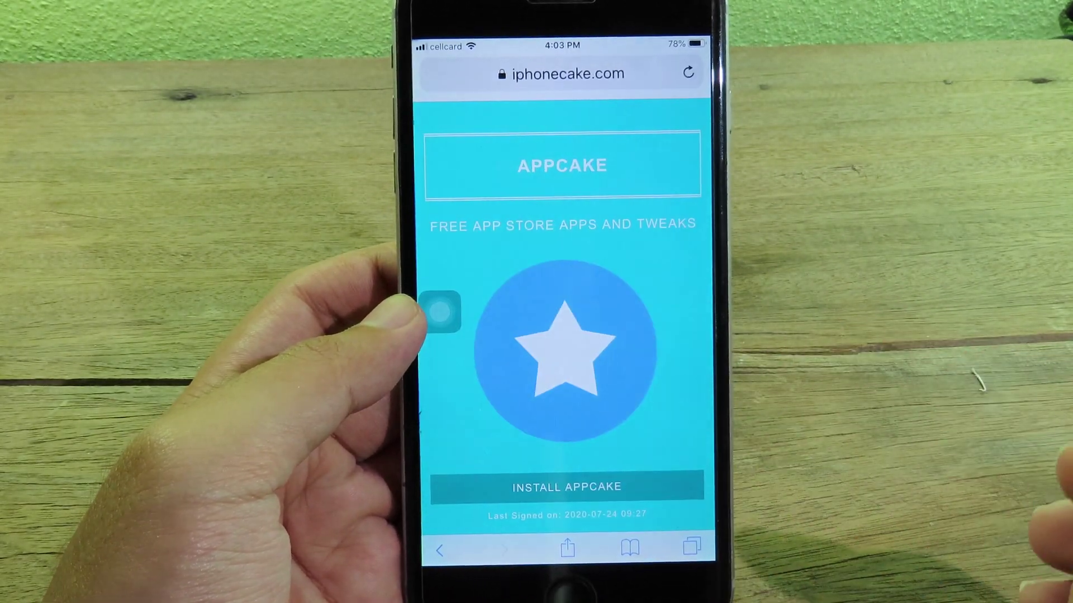
{"action": "scroll", "coordinate": [624, 326], "scroll_direction": "down", "scroll_amount": 3}
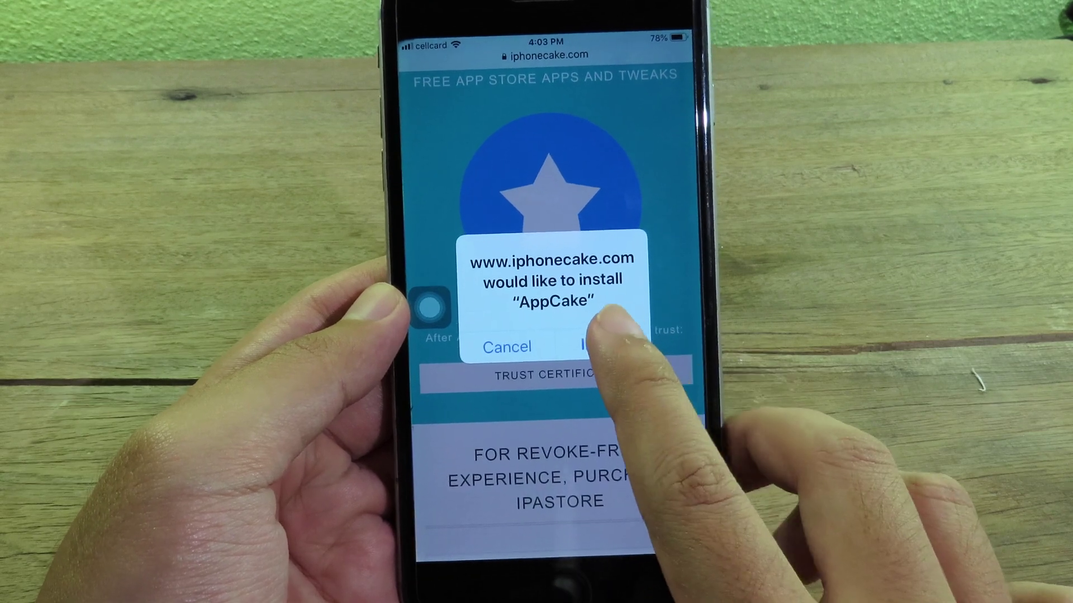
{"action": "left_click", "coordinate": [598, 347]}
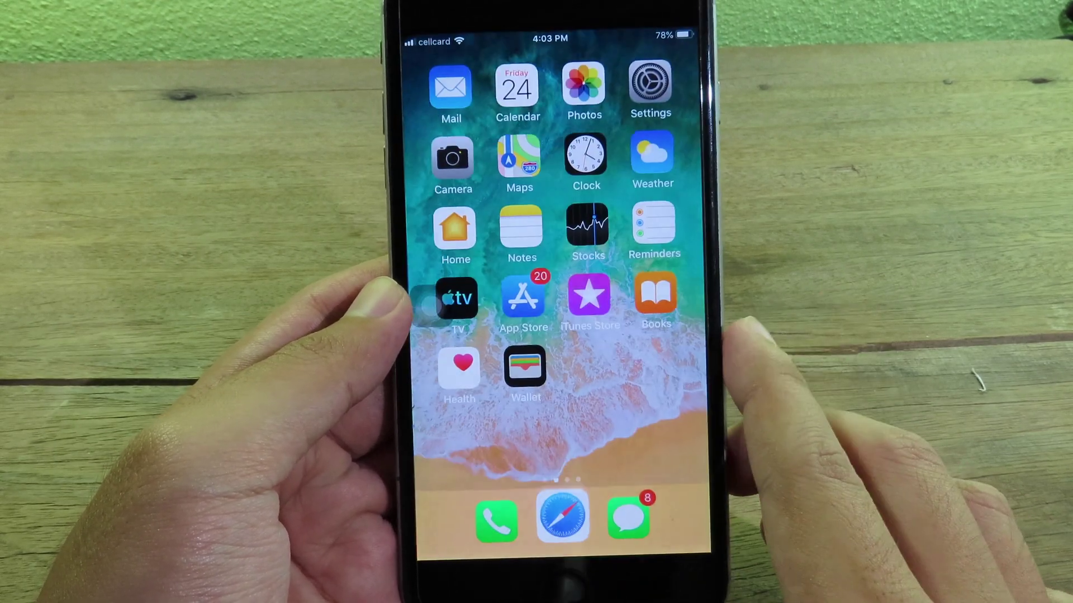
Swipe left twice to the last home page showing the new AppCake icon
{"action": "left_click_drag", "start_coordinate": [667, 394], "coordinate": [504, 398]}
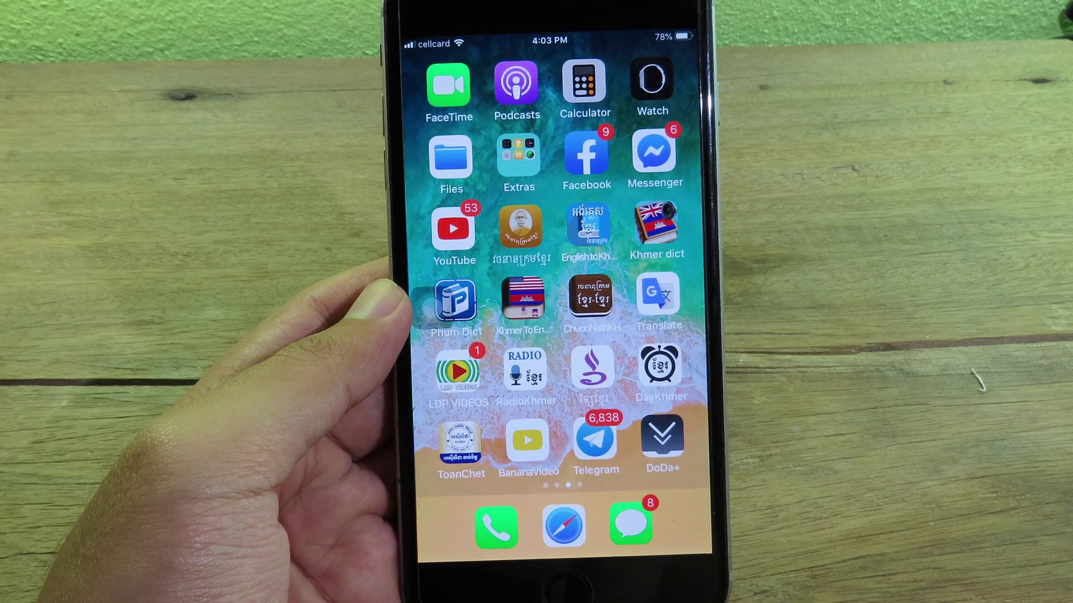
{"action": "left_click_drag", "start_coordinate": [599, 411], "coordinate": [470, 415]}
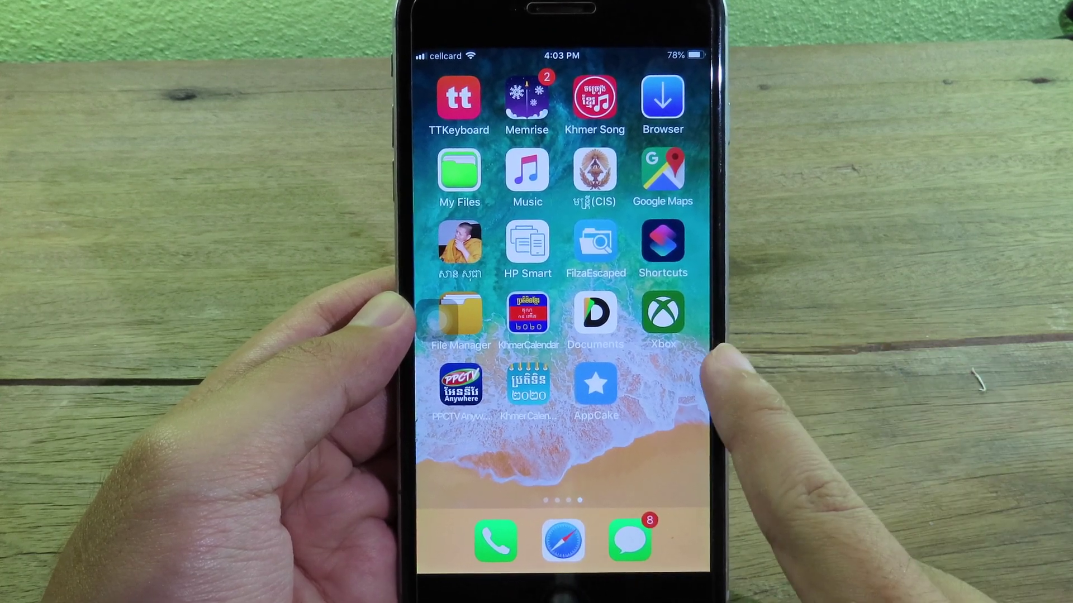
Try launching AppCake, dismiss the Untrusted Developer alert, and return to the first home page
{"action": "left_click", "coordinate": [596, 384]}
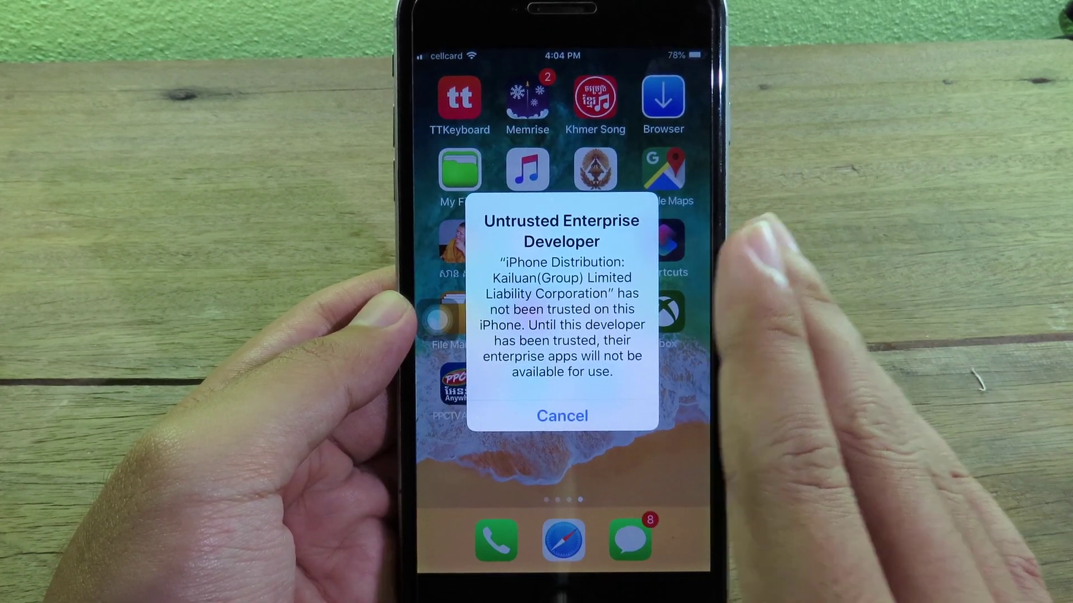
{"action": "left_click", "coordinate": [570, 411]}
{"action": "left_click_drag", "start_coordinate": [492, 361], "coordinate": [712, 369]}
{"action": "left_click_drag", "start_coordinate": [515, 371], "coordinate": [737, 495]}
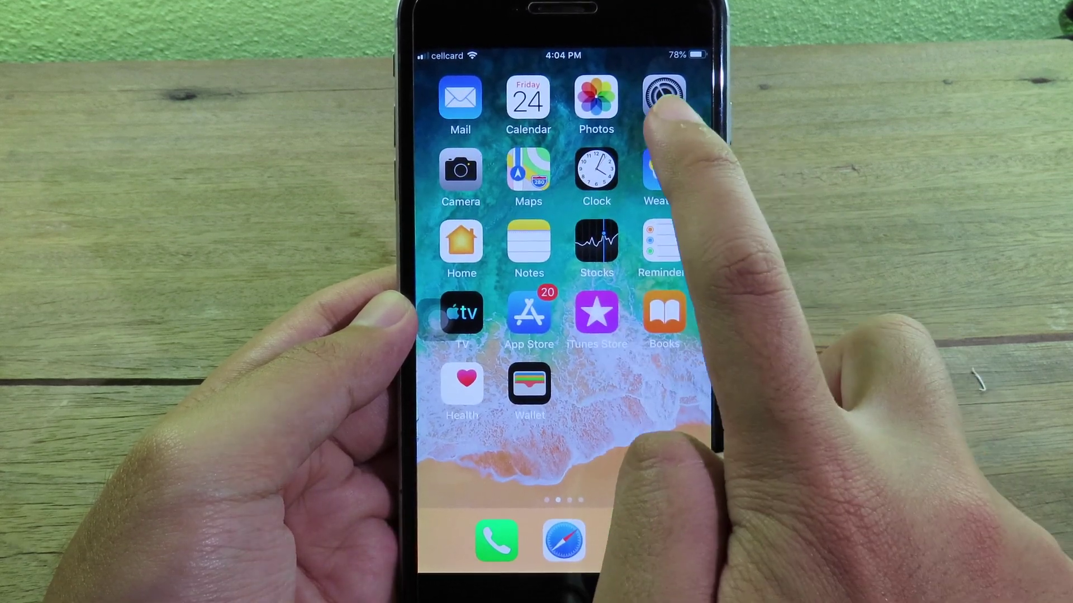
Trust the Kailuan(Group) developer under General > Profiles & Device Management
{"action": "left_click", "coordinate": [661, 96]}
{"action": "mouse_move", "coordinate": [424, 395]}
{"action": "left_mouse_down"}
{"action": "mouse_move", "coordinate": [654, 403]}
{"action": "mouse_move", "coordinate": [720, 453]}
{"action": "left_mouse_up"}
{"action": "left_click", "coordinate": [503, 409]}
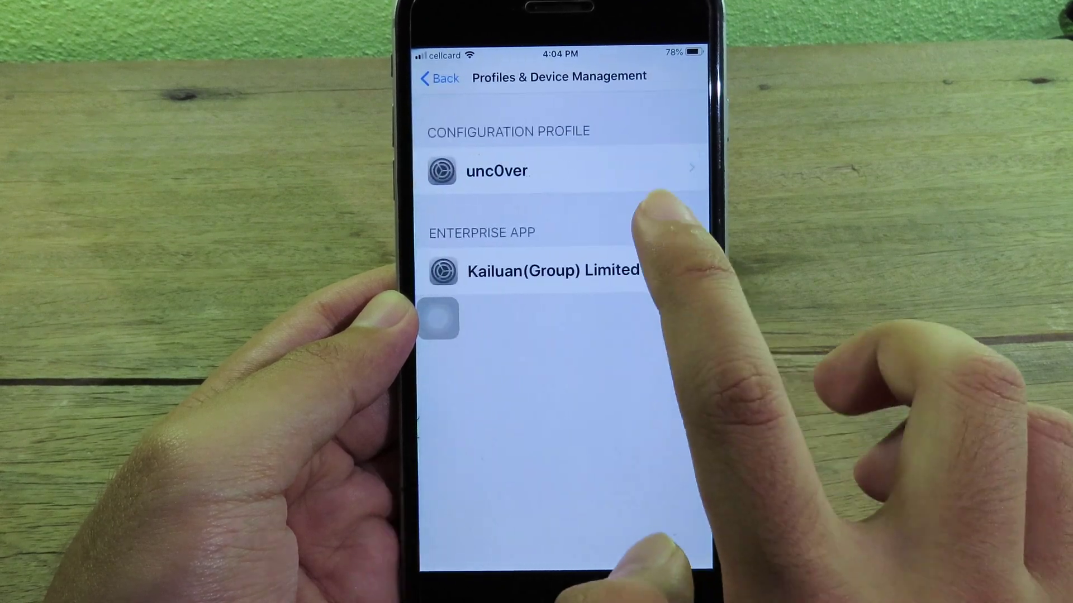
{"action": "left_click", "coordinate": [586, 271]}
{"action": "left_click", "coordinate": [578, 243]}
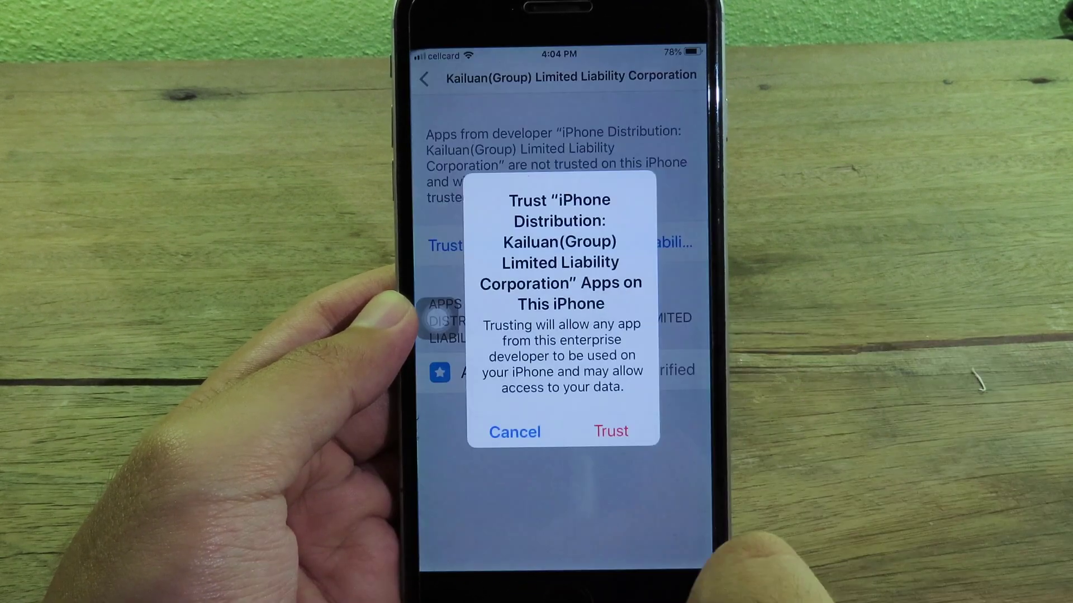
{"action": "left_click", "coordinate": [605, 430]}
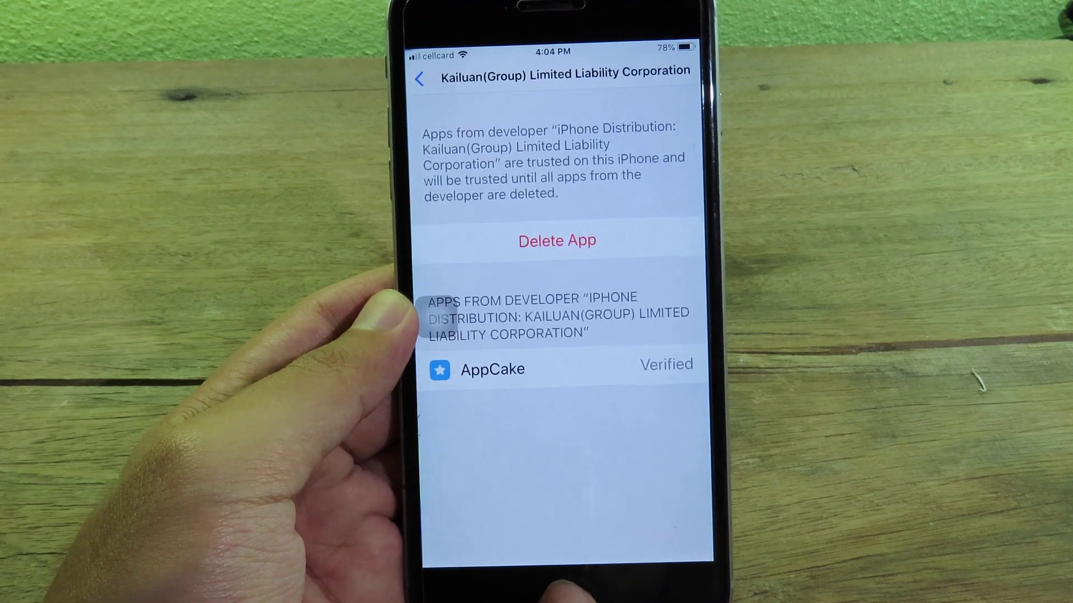
Launch AppCake, answer the notifications prompt, and decline the Join Discord alert
{"action": "left_click", "coordinate": [553, 593]}
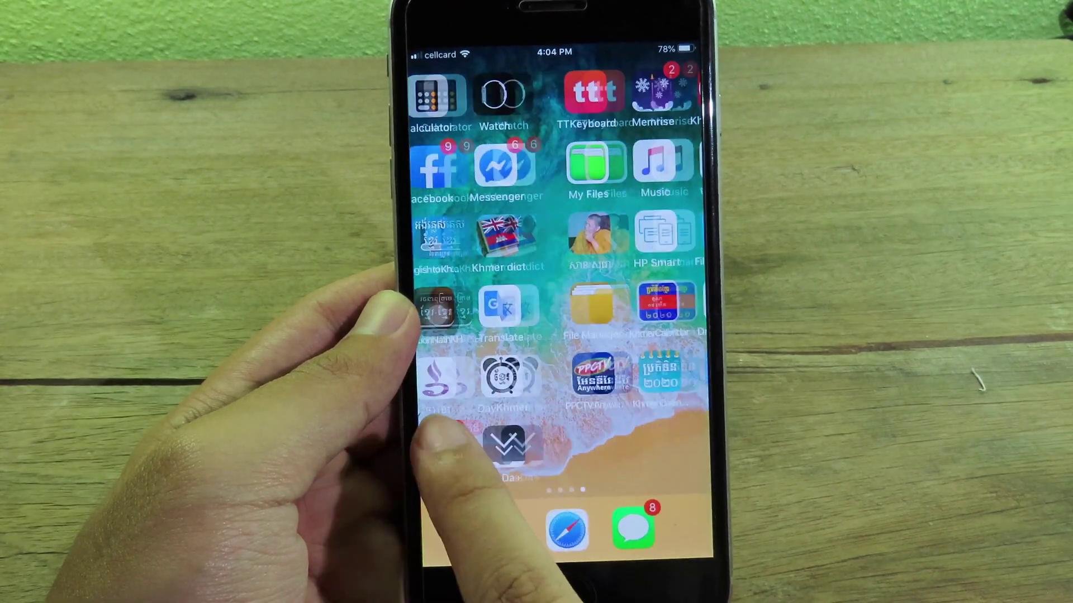
{"action": "left_click", "coordinate": [592, 306]}
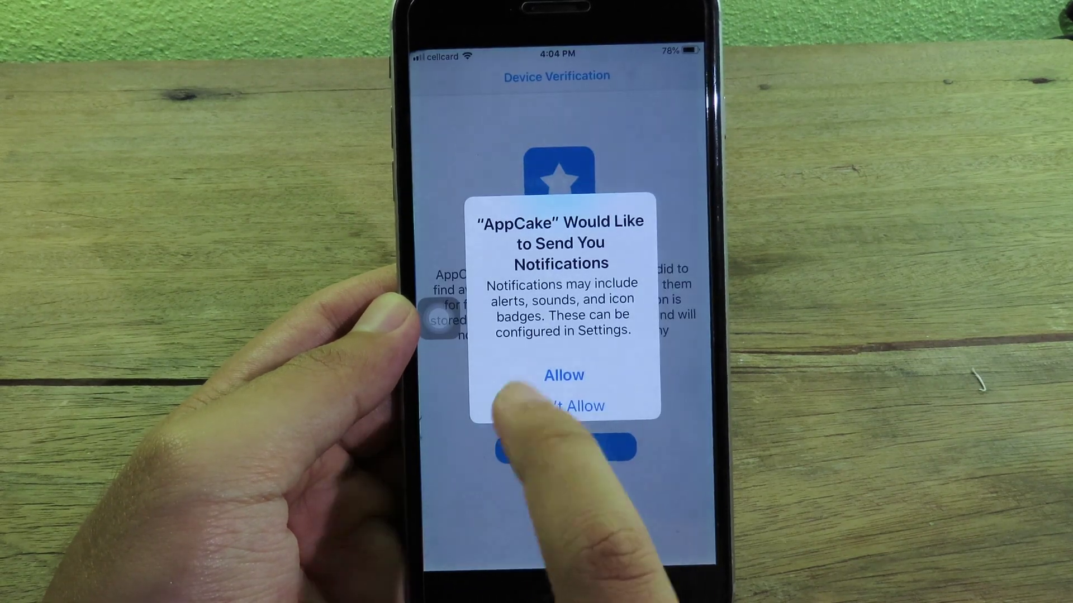
{"action": "left_click", "coordinate": [563, 374]}
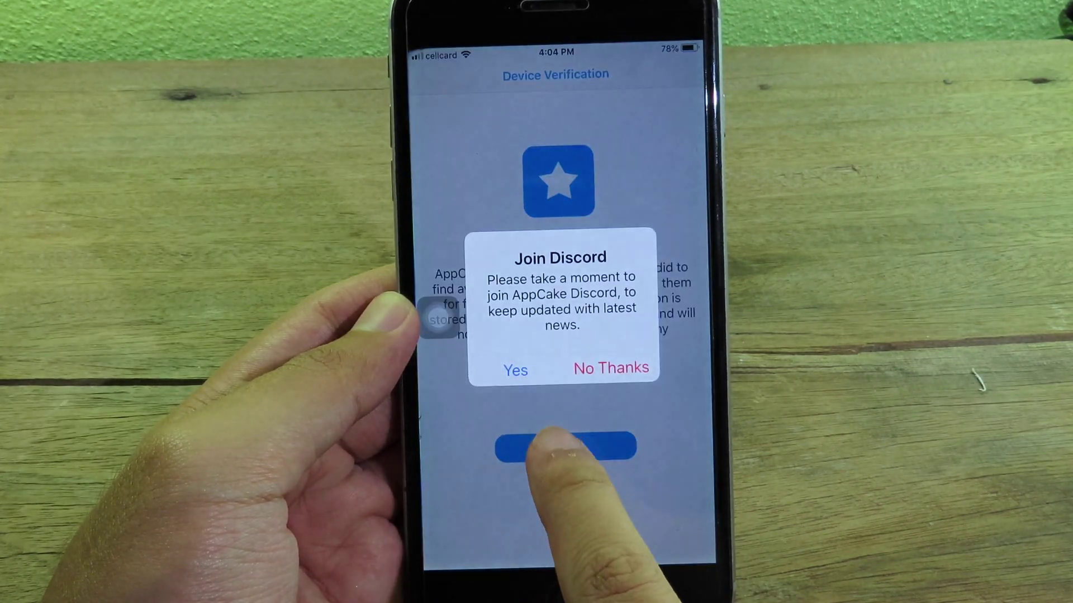
{"action": "left_click", "coordinate": [624, 369]}
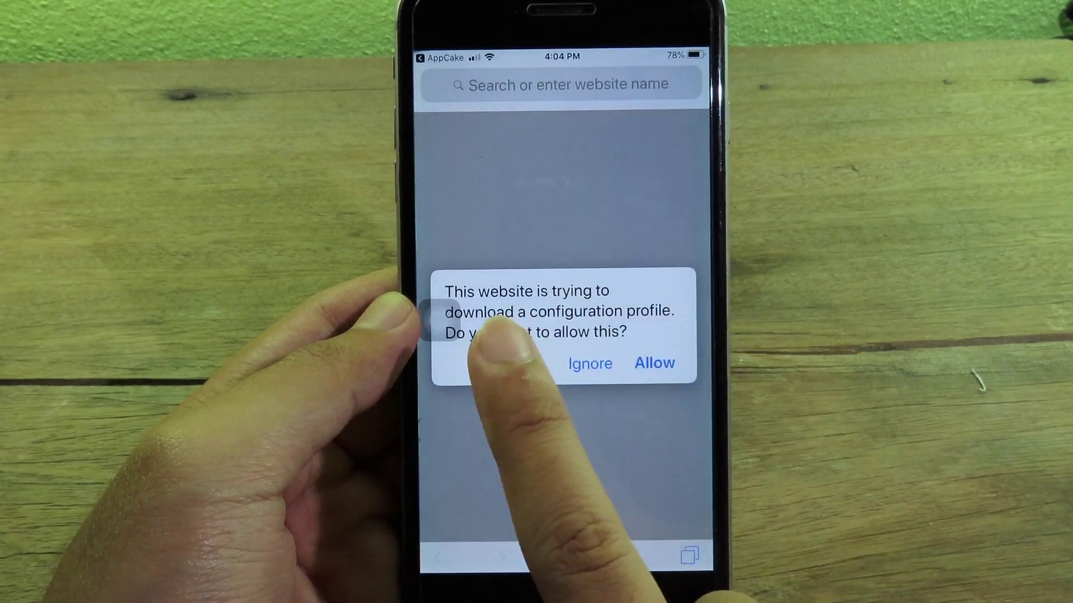
Allow the iphonecake.com profile download, close Profile Downloaded, and return to the first home page
{"action": "left_click", "coordinate": [652, 362]}
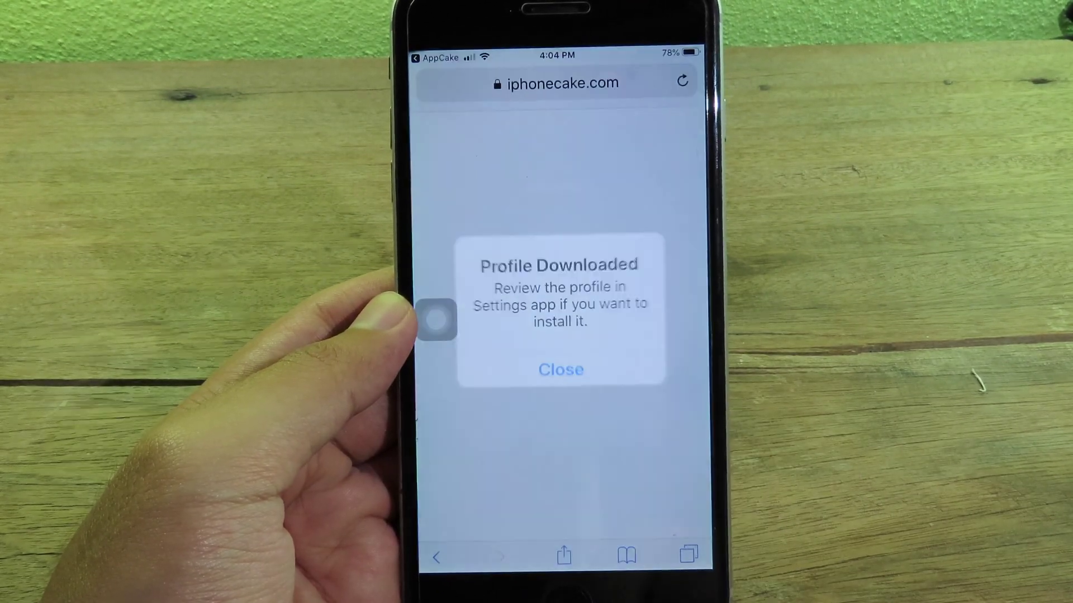
{"action": "left_click", "coordinate": [579, 362]}
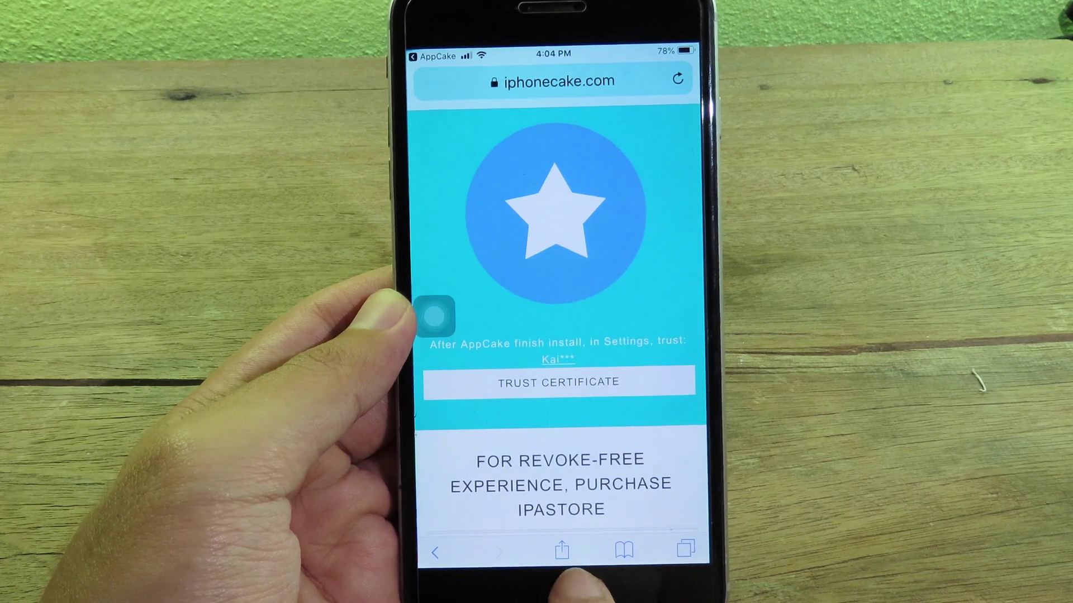
{"action": "key", "text": "super"}
{"action": "mouse_move", "coordinate": [603, 394]}
{"action": "left_mouse_down"}
{"action": "mouse_move", "coordinate": [696, 386]}
{"action": "mouse_move", "coordinate": [713, 419]}
{"action": "left_mouse_up"}
Install and confirm the AppCake Verification profile in Profiles & Device Management, then go home
{"action": "left_click", "coordinate": [660, 101]}
{"action": "mouse_move", "coordinate": [423, 444]}
{"action": "left_mouse_down"}
{"action": "mouse_move", "coordinate": [650, 444]}
{"action": "mouse_move", "coordinate": [695, 473]}
{"action": "left_mouse_up"}
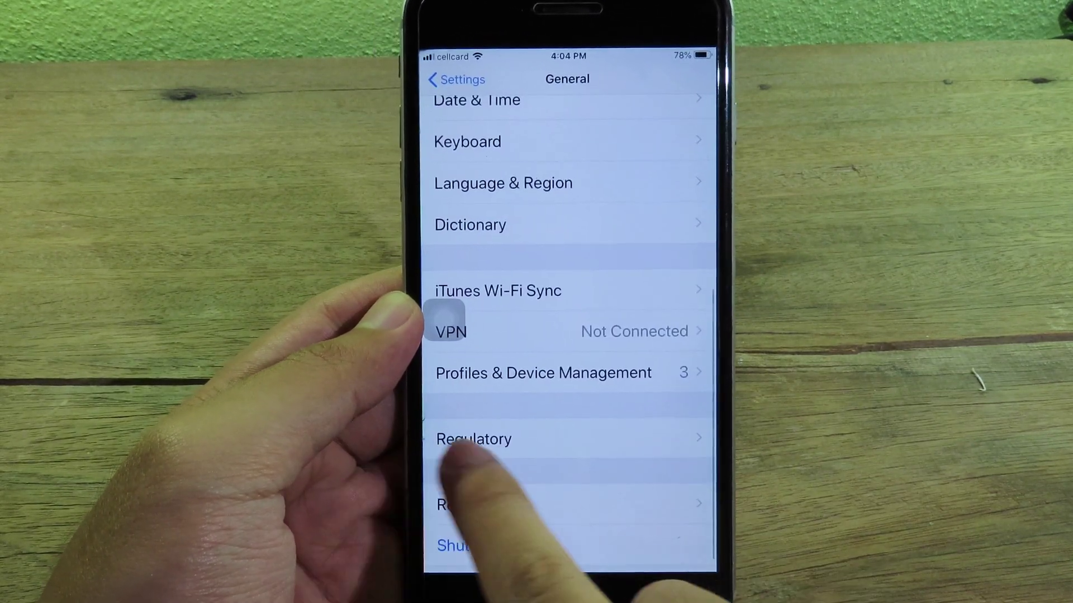
{"action": "scroll", "coordinate": [621, 335], "scroll_direction": "up", "scroll_amount": 5}
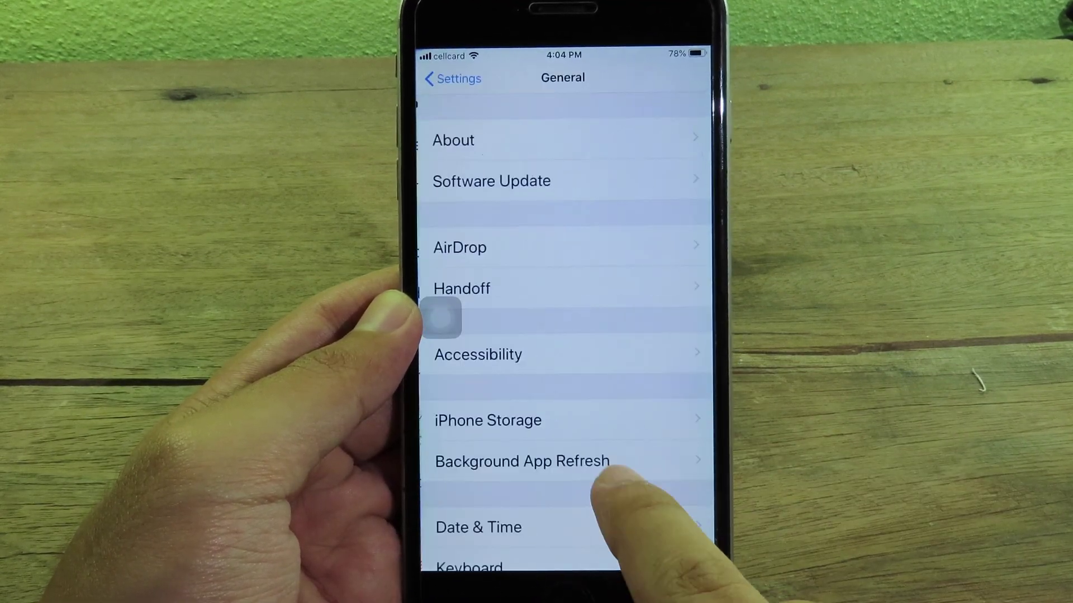
{"action": "scroll", "coordinate": [620, 478], "scroll_direction": "down", "scroll_amount": 5}
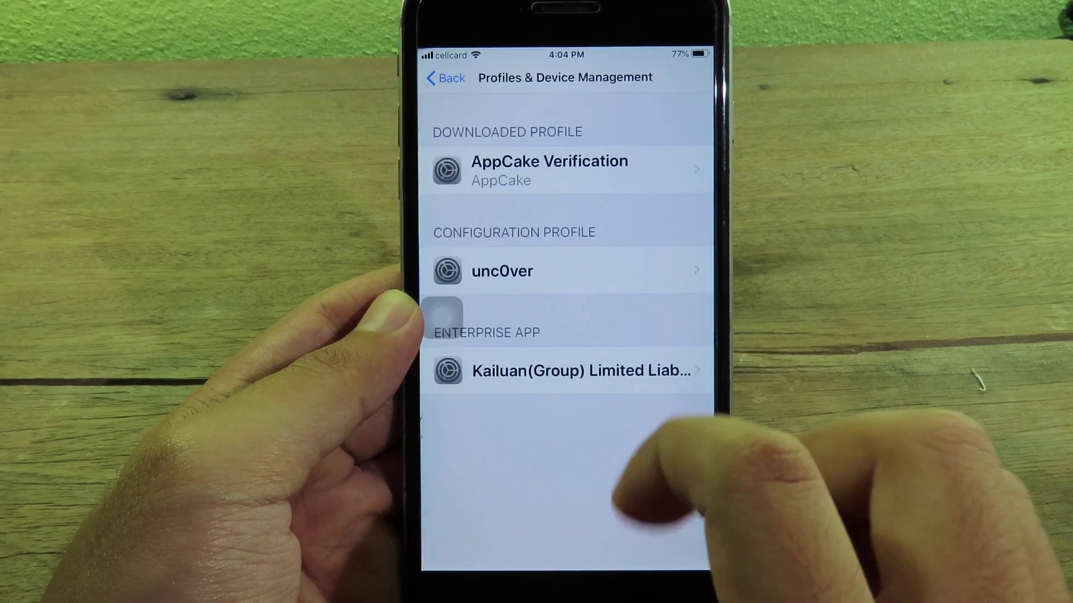
{"action": "left_click", "coordinate": [553, 162]}
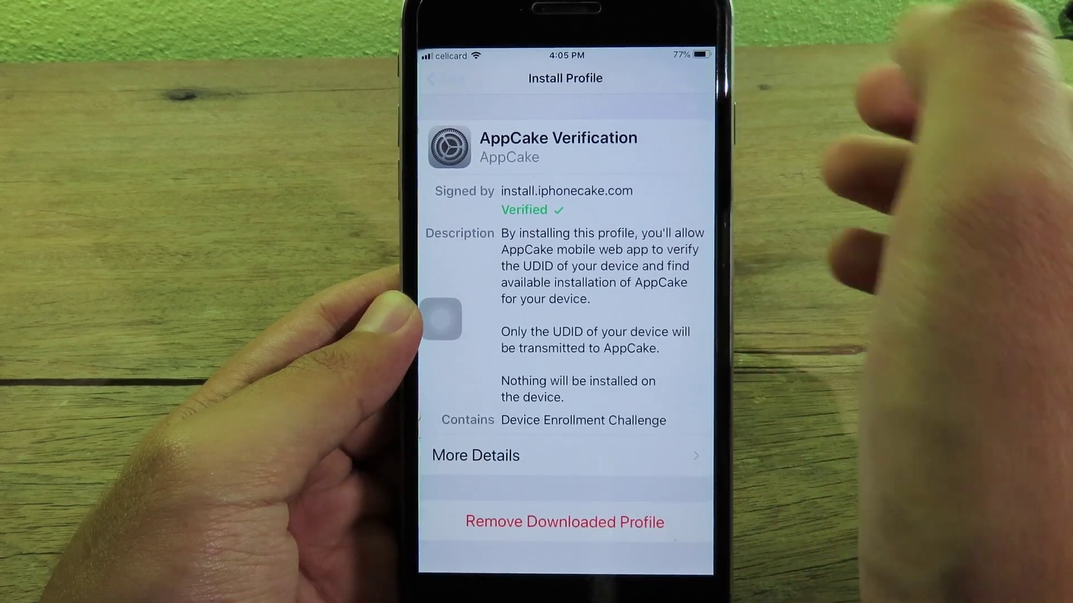
{"action": "left_click", "coordinate": [683, 78]}
{"action": "left_click", "coordinate": [565, 498]}
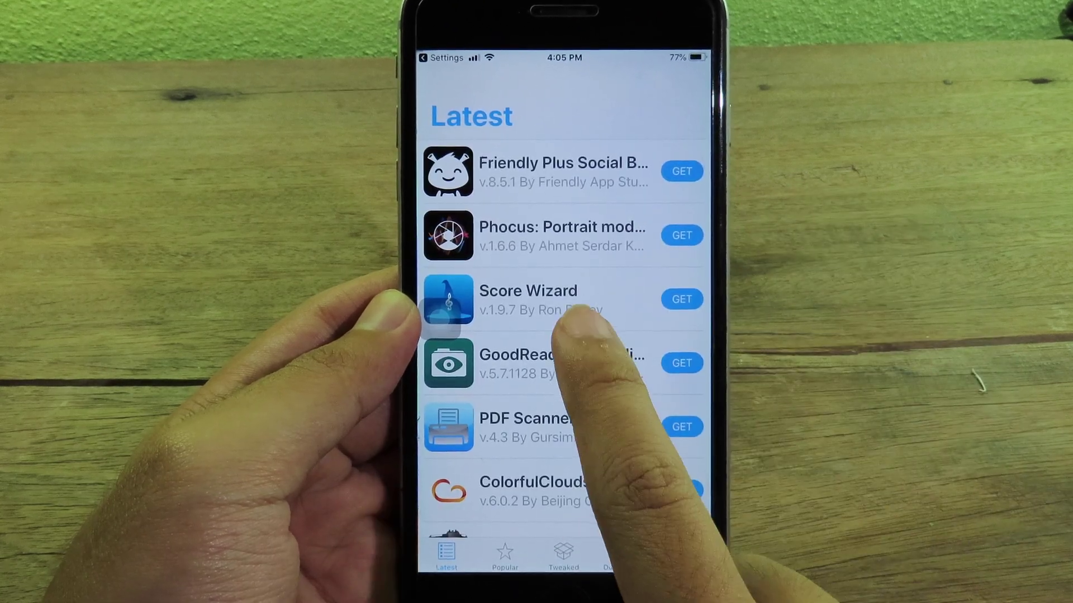
{"action": "scroll", "coordinate": [587, 322], "scroll_direction": "down", "scroll_amount": 2}
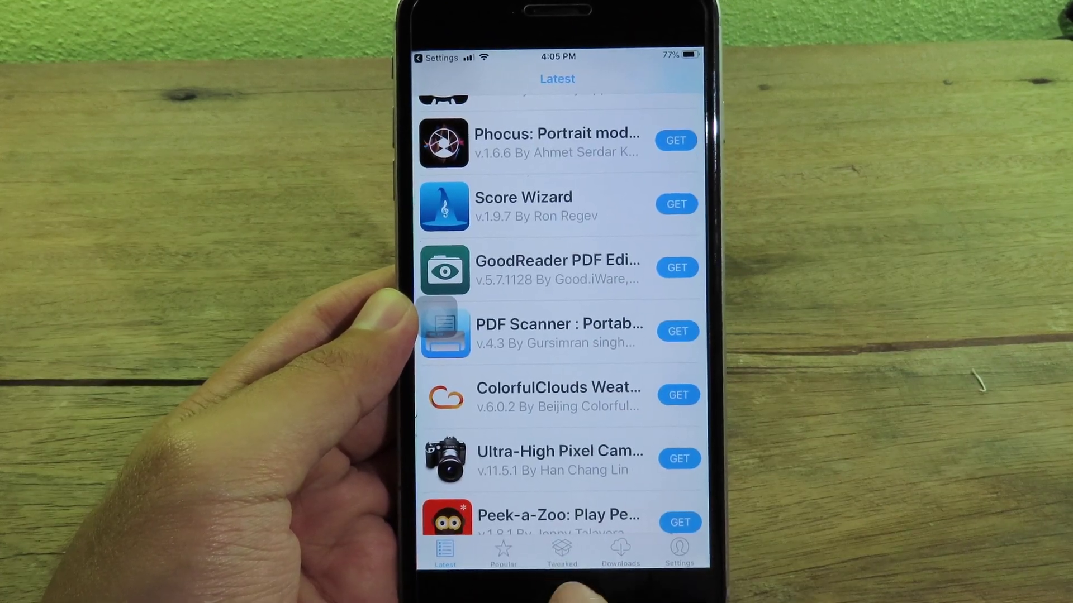
{"action": "key", "text": "super"}
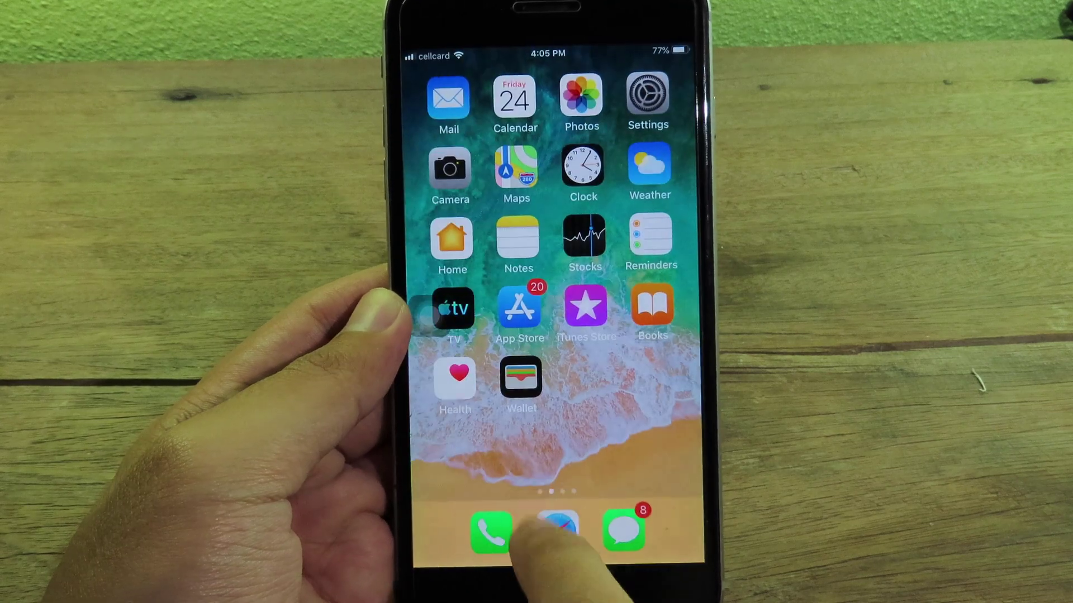
Switch to the unc0ver.dev tab in Safari and download unc0ver v5.3.1
{"action": "left_click", "coordinate": [556, 532]}
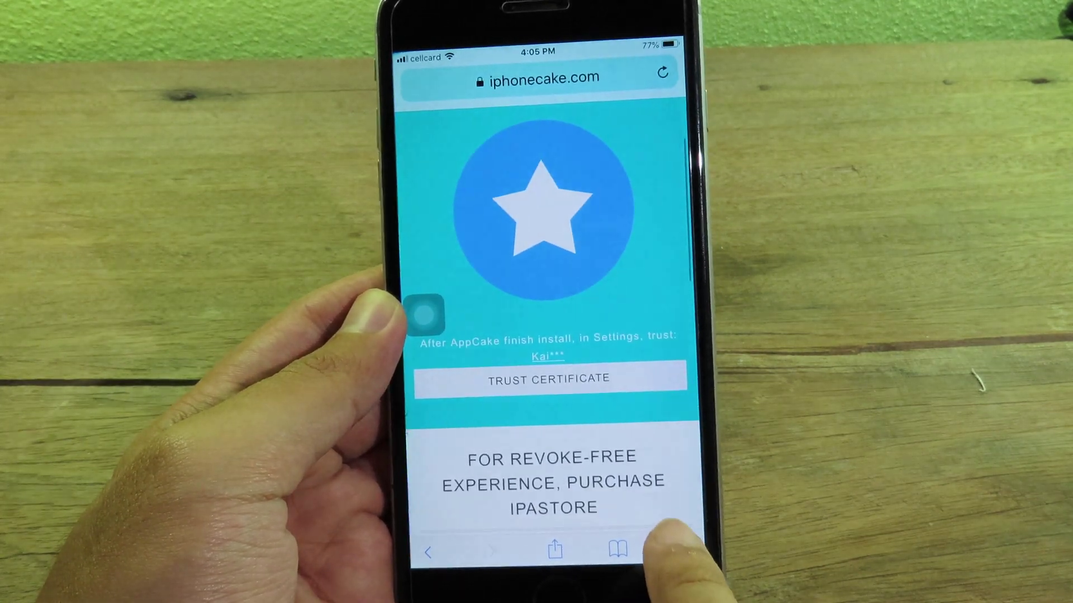
{"action": "left_click", "coordinate": [679, 543]}
{"action": "left_click_drag", "start_coordinate": [575, 132], "coordinate": [705, 503]}
{"action": "left_click", "coordinate": [679, 556]}
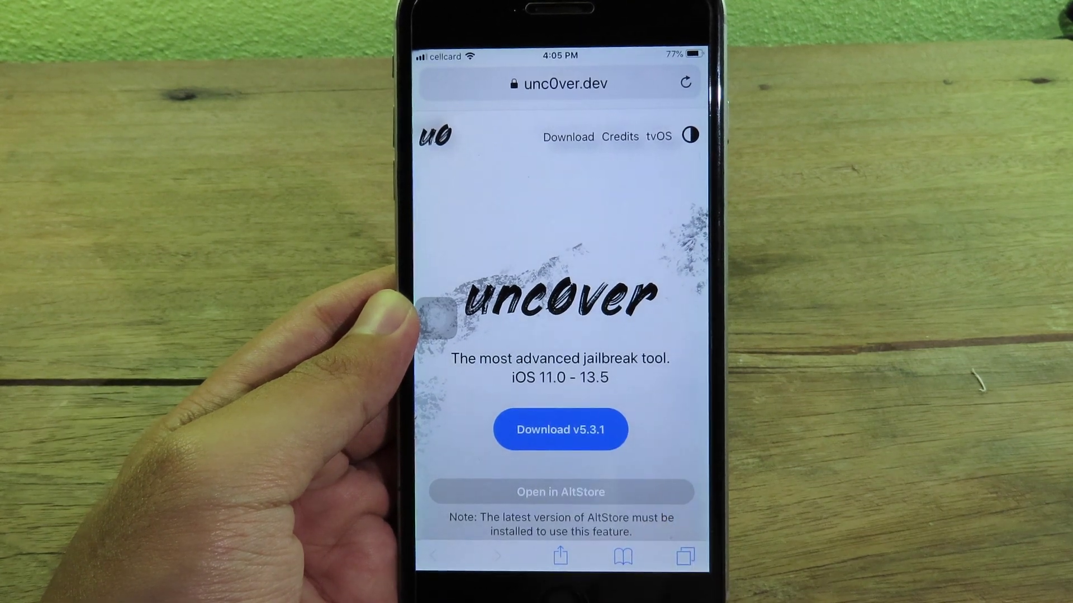
{"action": "left_click", "coordinate": [527, 437]}
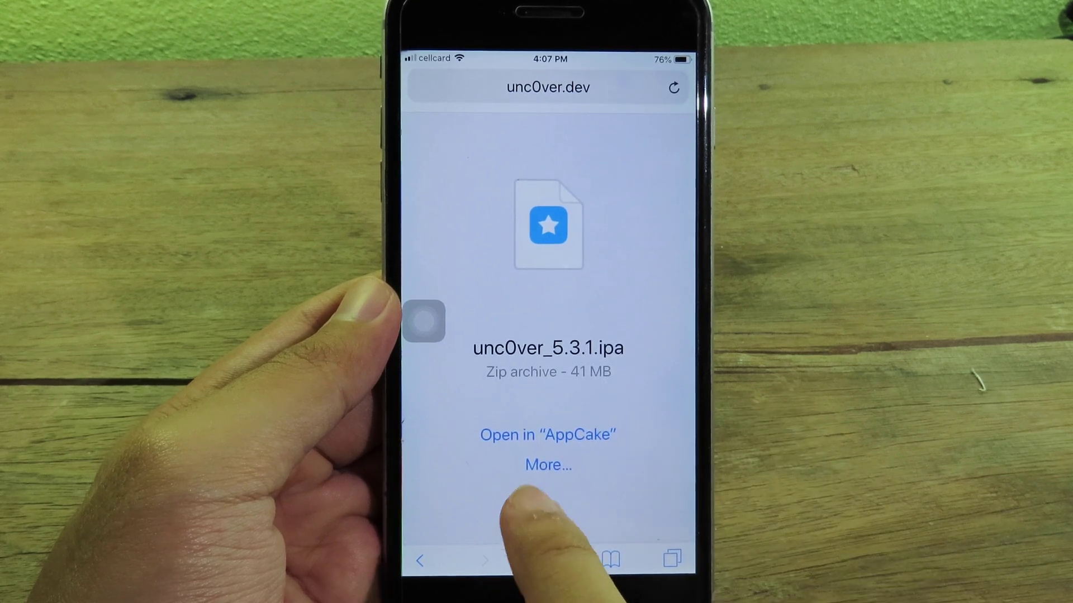
Send unc0ver_5.3.1.ipa to AppCake through the More share options
{"action": "left_click", "coordinate": [549, 470]}
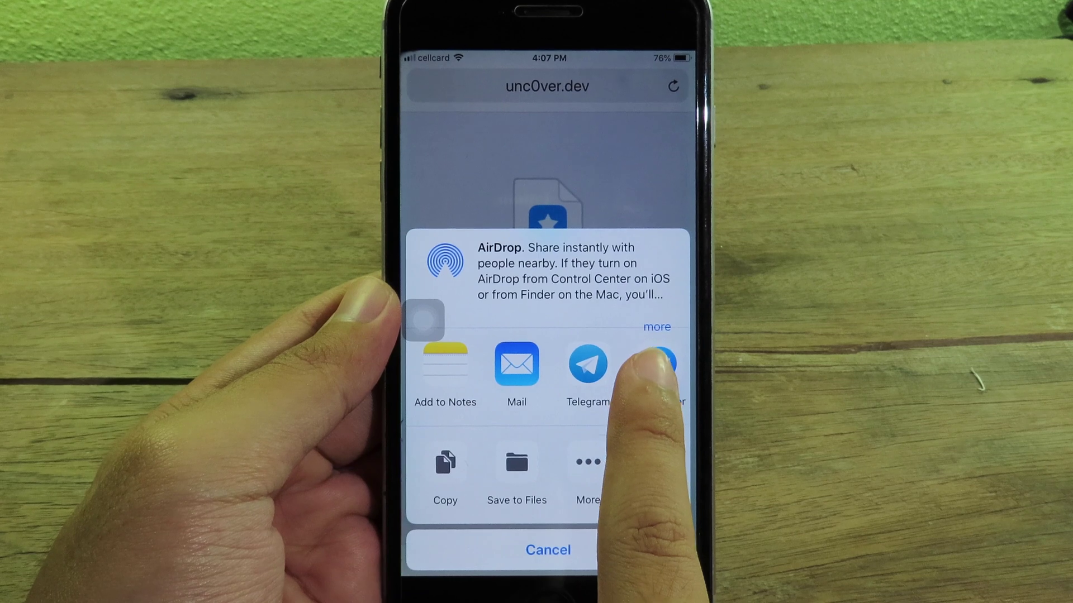
{"action": "left_click_drag", "start_coordinate": [659, 369], "coordinate": [536, 377]}
{"action": "left_click_drag", "start_coordinate": [612, 377], "coordinate": [431, 361]}
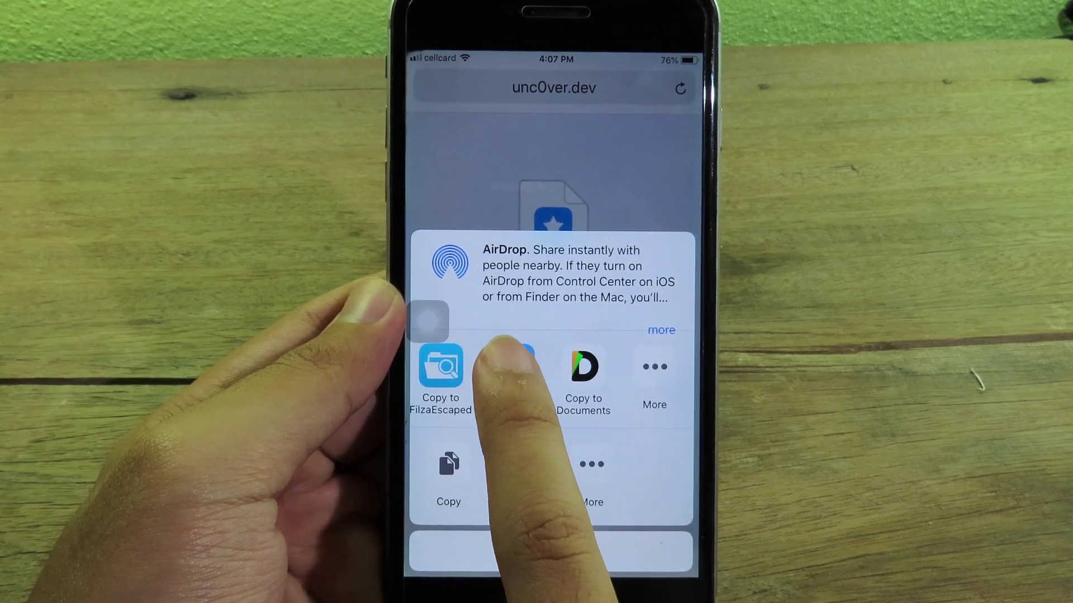
{"action": "left_click", "coordinate": [511, 360]}
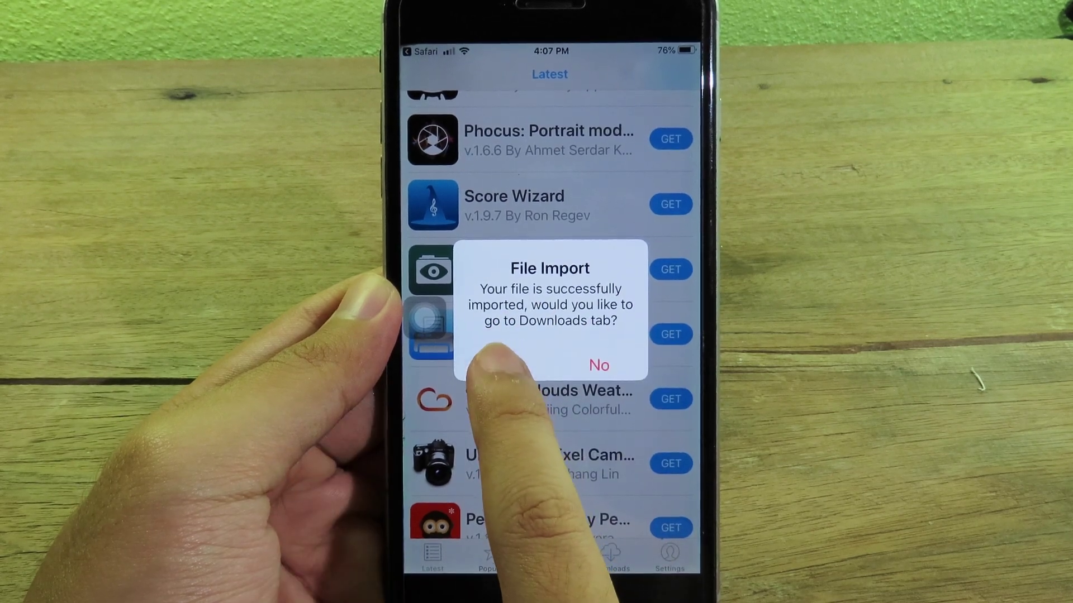
Install unc0ver from AppCake's Downloads list, confirm the install, then go home
{"action": "left_click", "coordinate": [501, 365]}
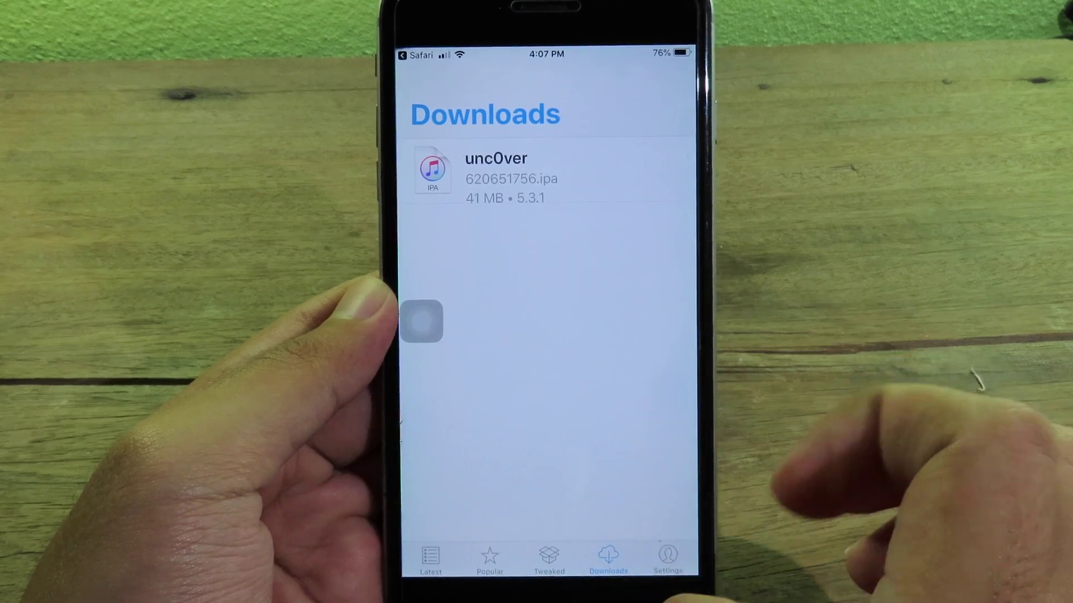
{"action": "left_click", "coordinate": [536, 178]}
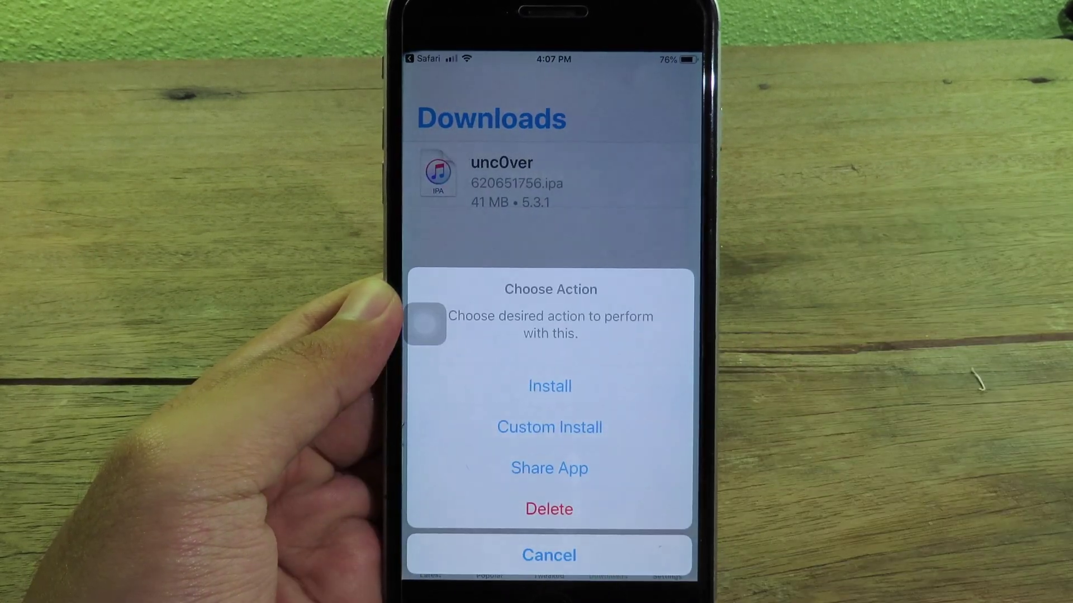
{"action": "left_click", "coordinate": [579, 387]}
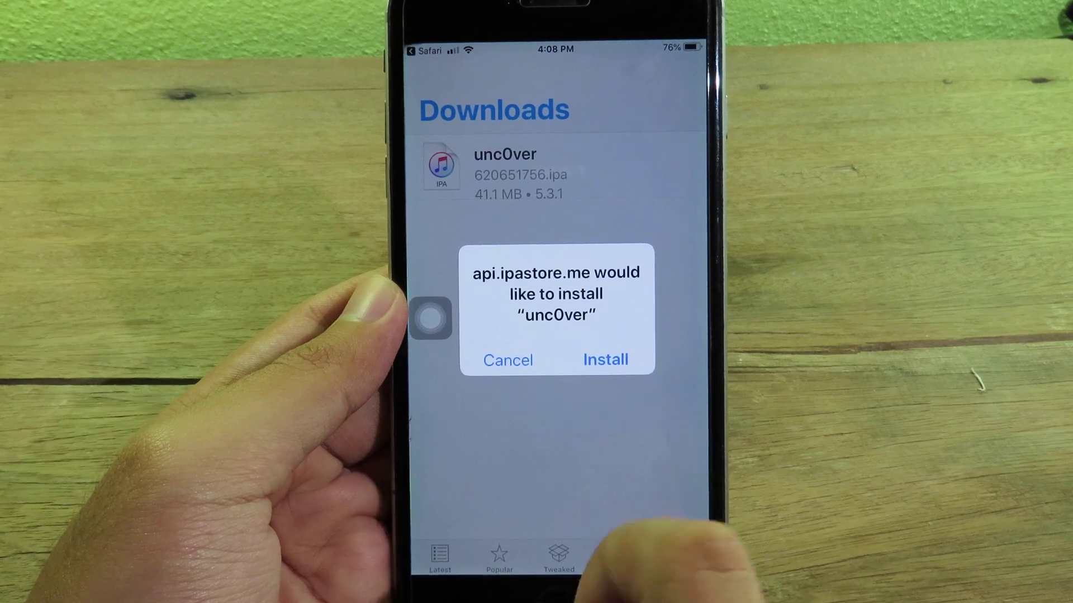
{"action": "left_click", "coordinate": [603, 358]}
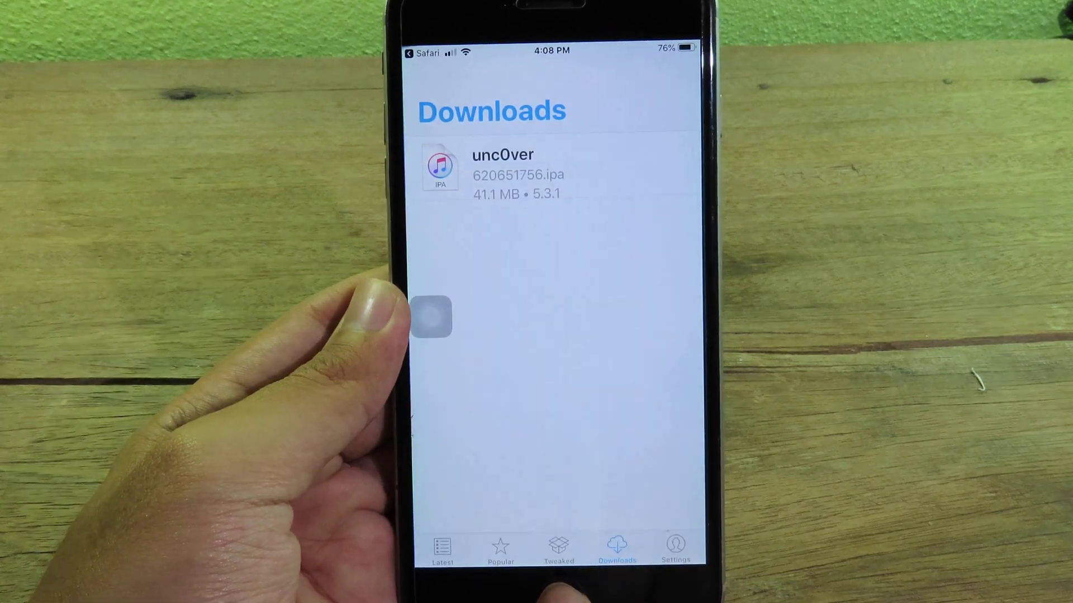
{"action": "left_click", "coordinate": [553, 591]}
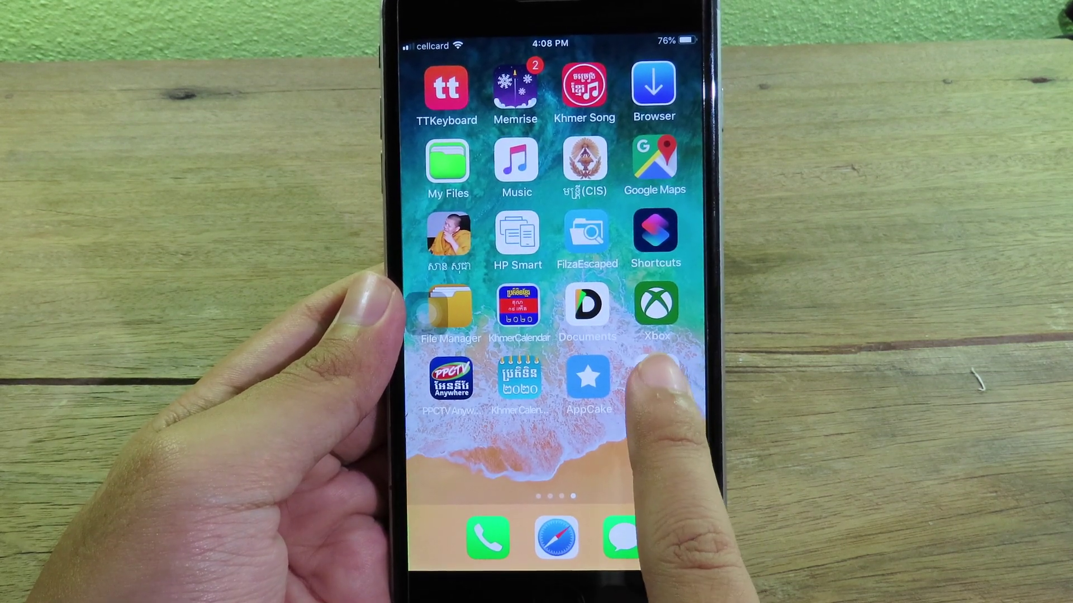
Launch unc0ver and close the REBEL advertisement
{"action": "left_click", "coordinate": [656, 379]}
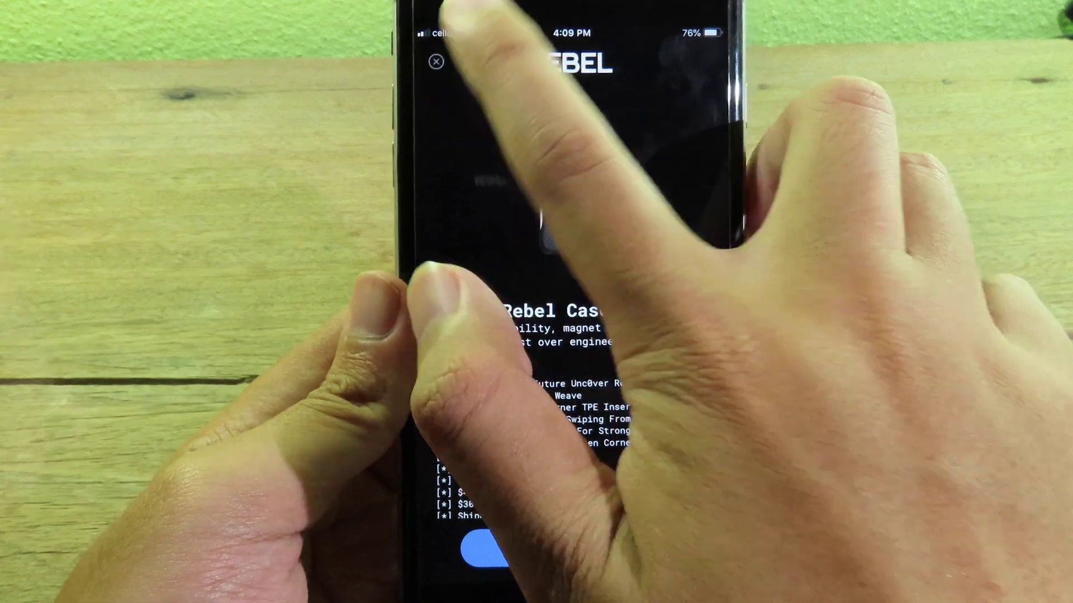
{"action": "left_click", "coordinate": [435, 61]}
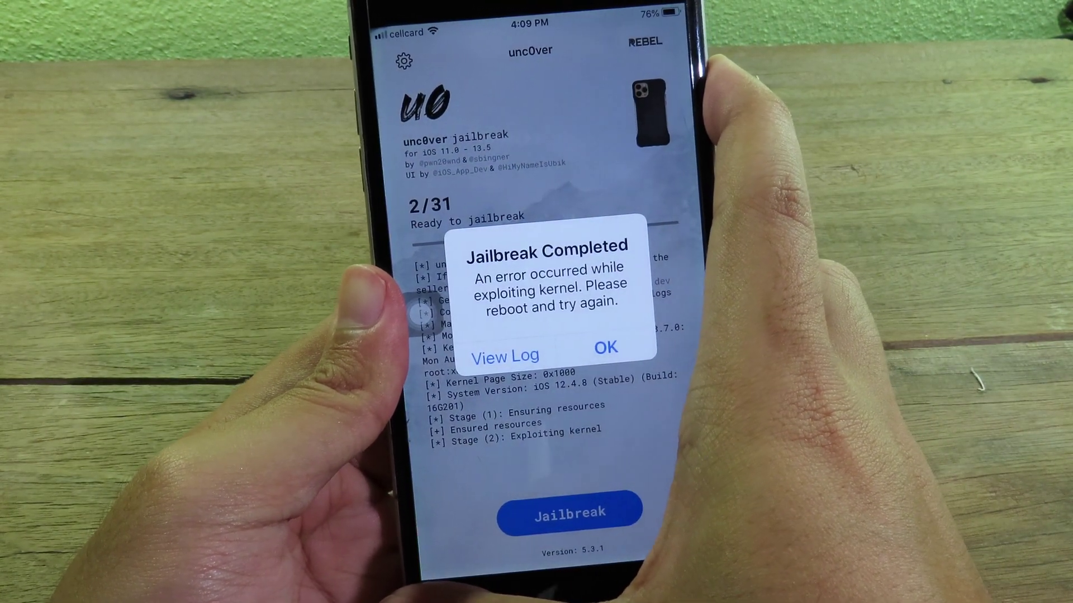
Power the iPhone off and back on, then launch unc0ver from the home screen
{"action": "key", "text": "XF86PowerOff"}
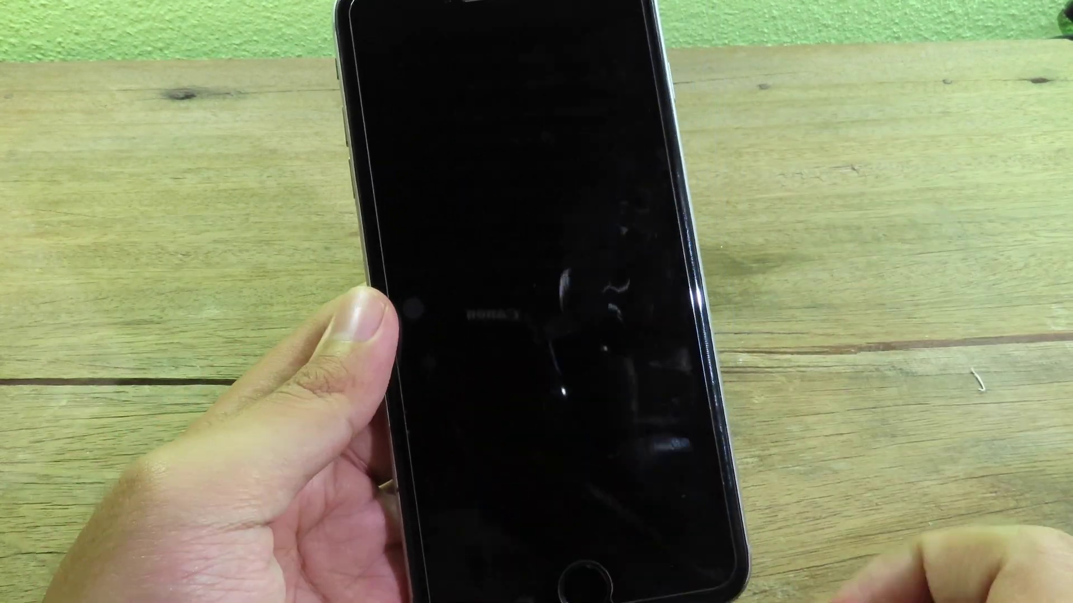
{"action": "key", "text": "XF86PowerOff"}
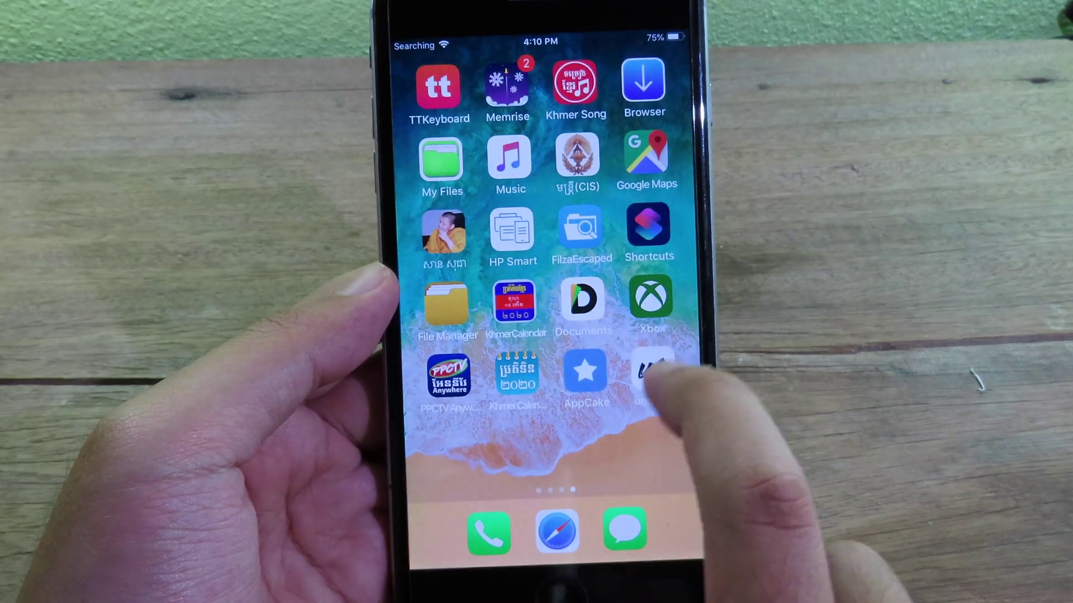
{"action": "left_click", "coordinate": [651, 372]}
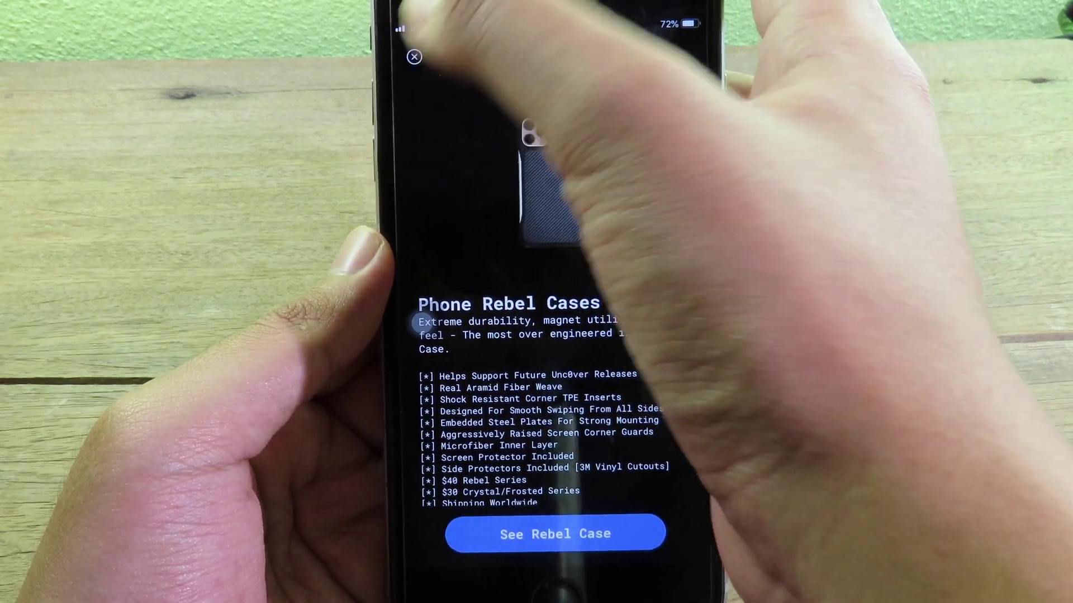
Close the REBEL advertisement so the unc0ver jailbreak can finish
{"action": "left_click", "coordinate": [421, 61]}
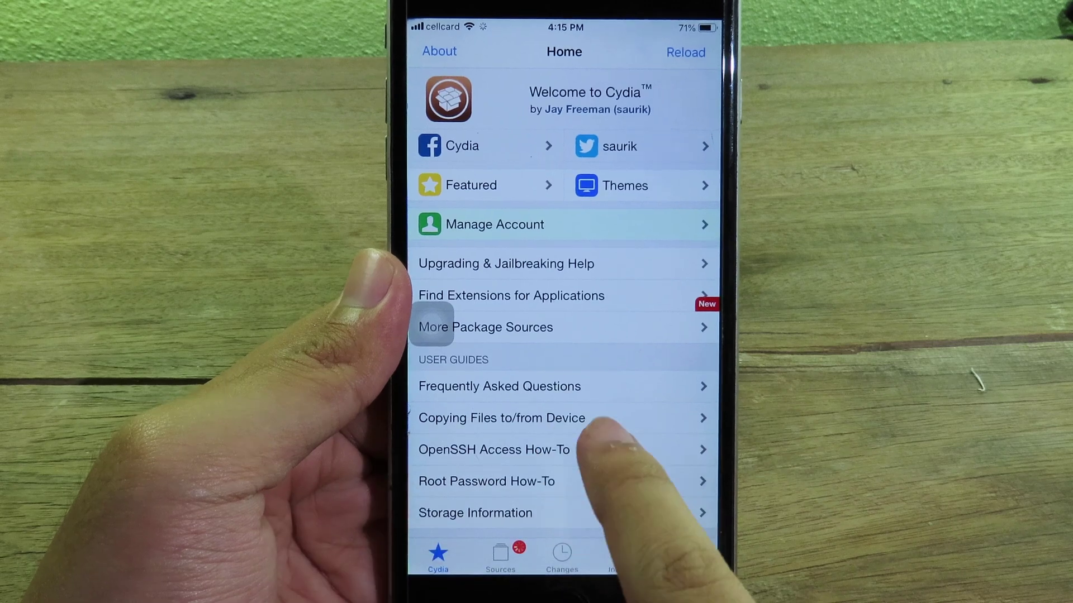
{"action": "scroll", "coordinate": [537, 336], "scroll_direction": "down", "scroll_amount": 5}
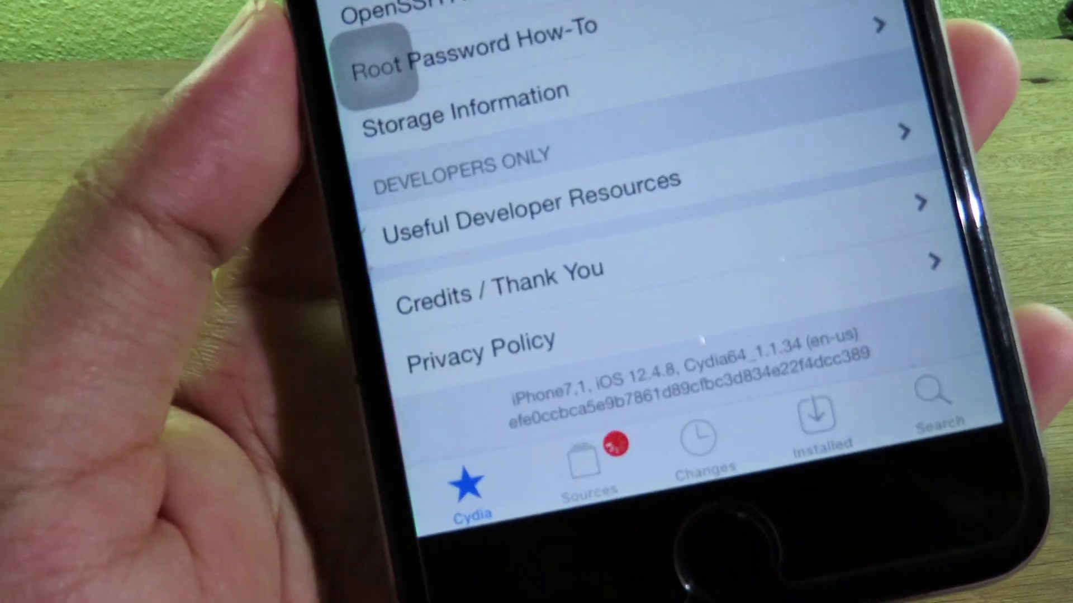